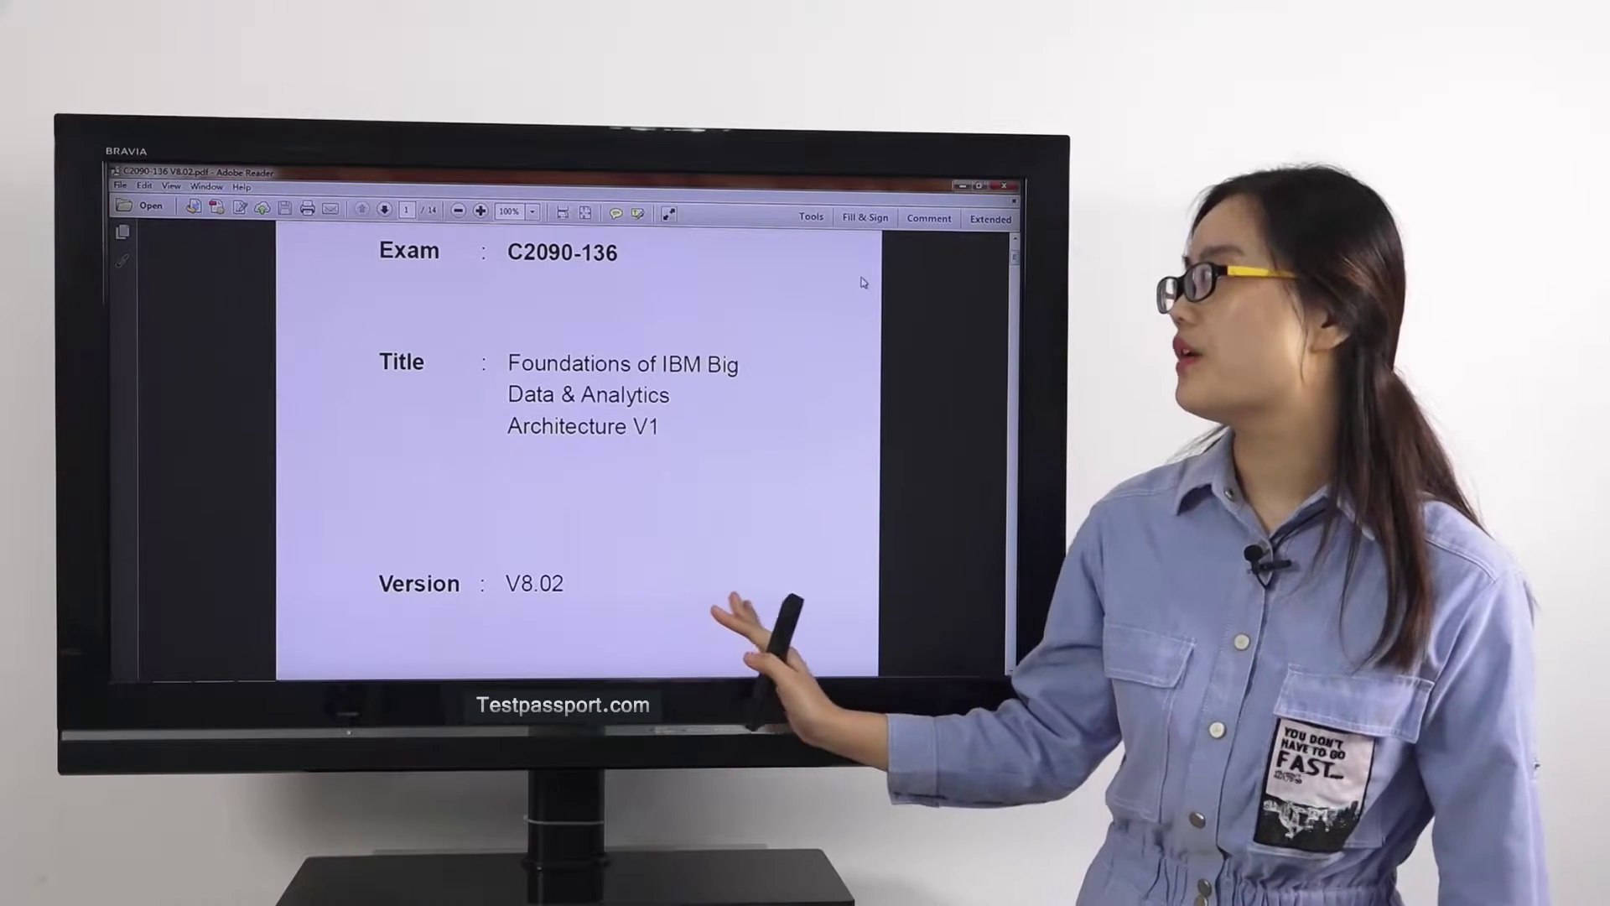
scroll(862, 281, "down", 3)
scroll(864, 284, "down", 2)
scroll(863, 287, "down", 3)
scroll(863, 287, "down", 3)
scroll(861, 288, "down", 2)
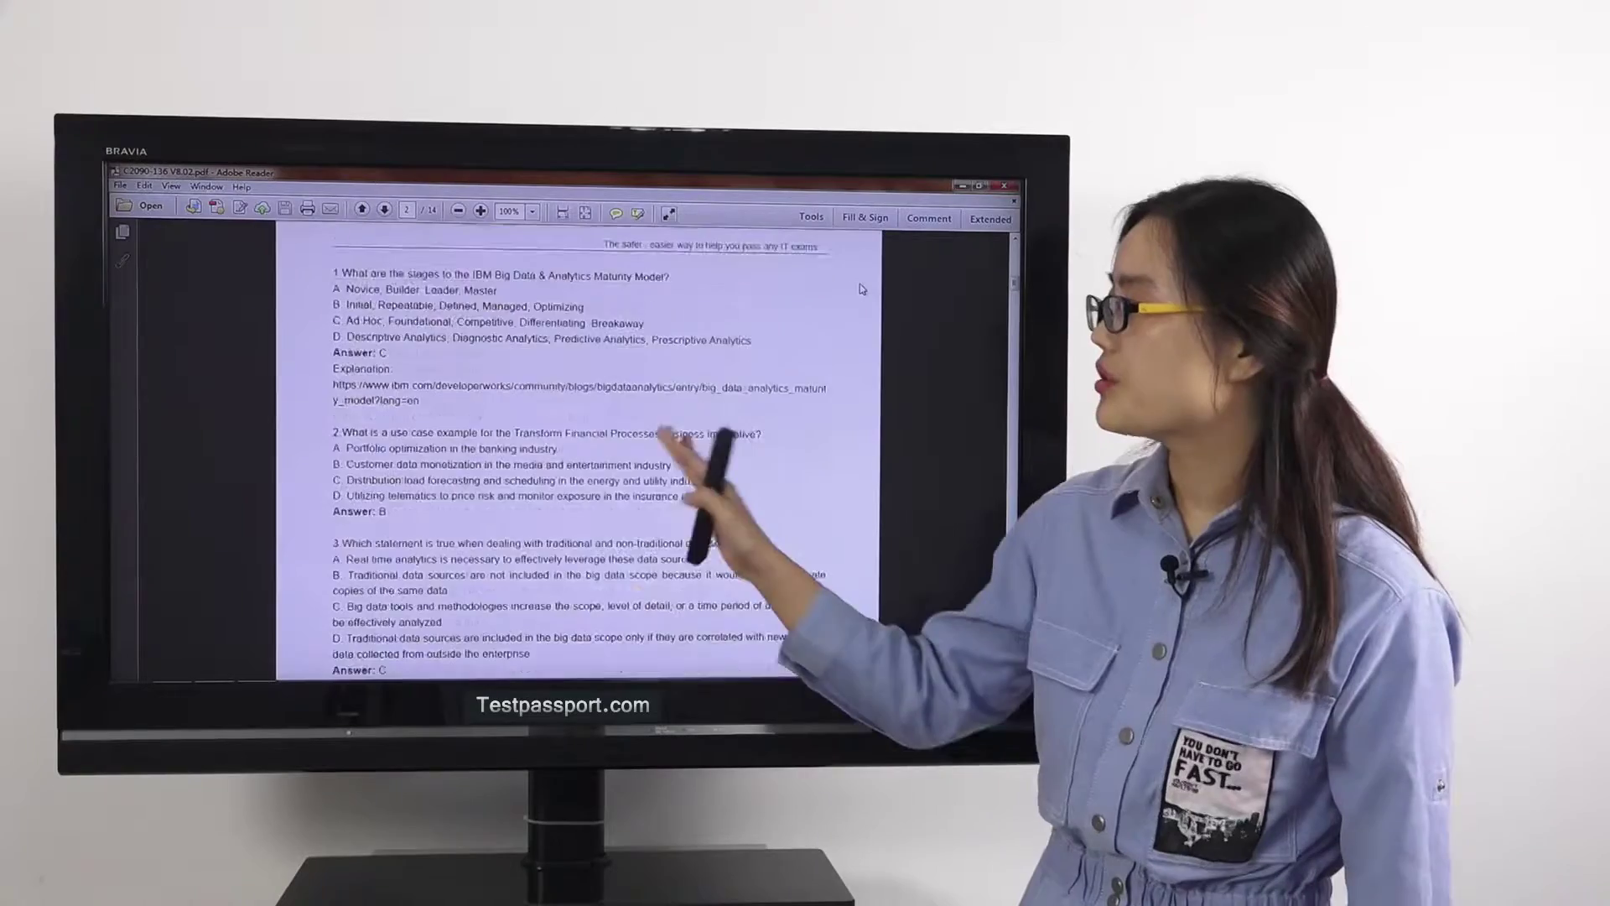
scroll(860, 289, "down", 1)
scroll(862, 287, "down", 1)
scroll(862, 289, "down", 2)
scroll(861, 288, "down", 3)
scroll(861, 289, "down", 3)
scroll(862, 289, "down", 3)
scroll(862, 288, "down", 1)
scroll(861, 289, "down", 2)
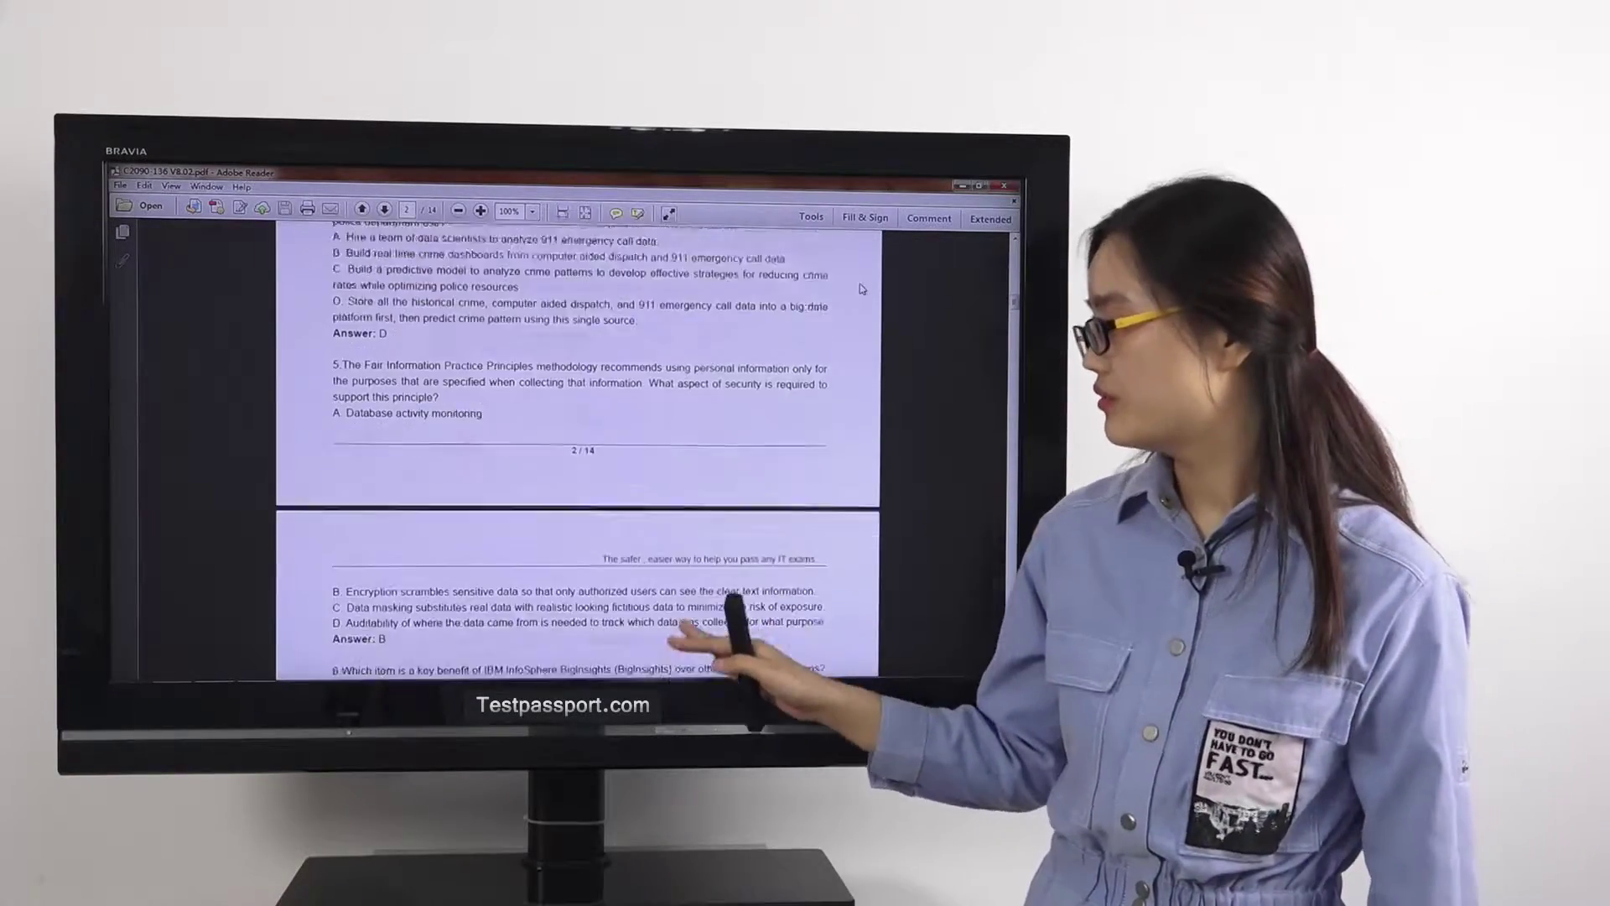
scroll(862, 288, "down", 1)
scroll(862, 289, "down", 1)
scroll(861, 289, "down", 3)
scroll(862, 288, "down", 1)
- Close the C2090-136 exam PDF in Adobe Reader to reveal the TestPassport start screen
left_click(960, 188)
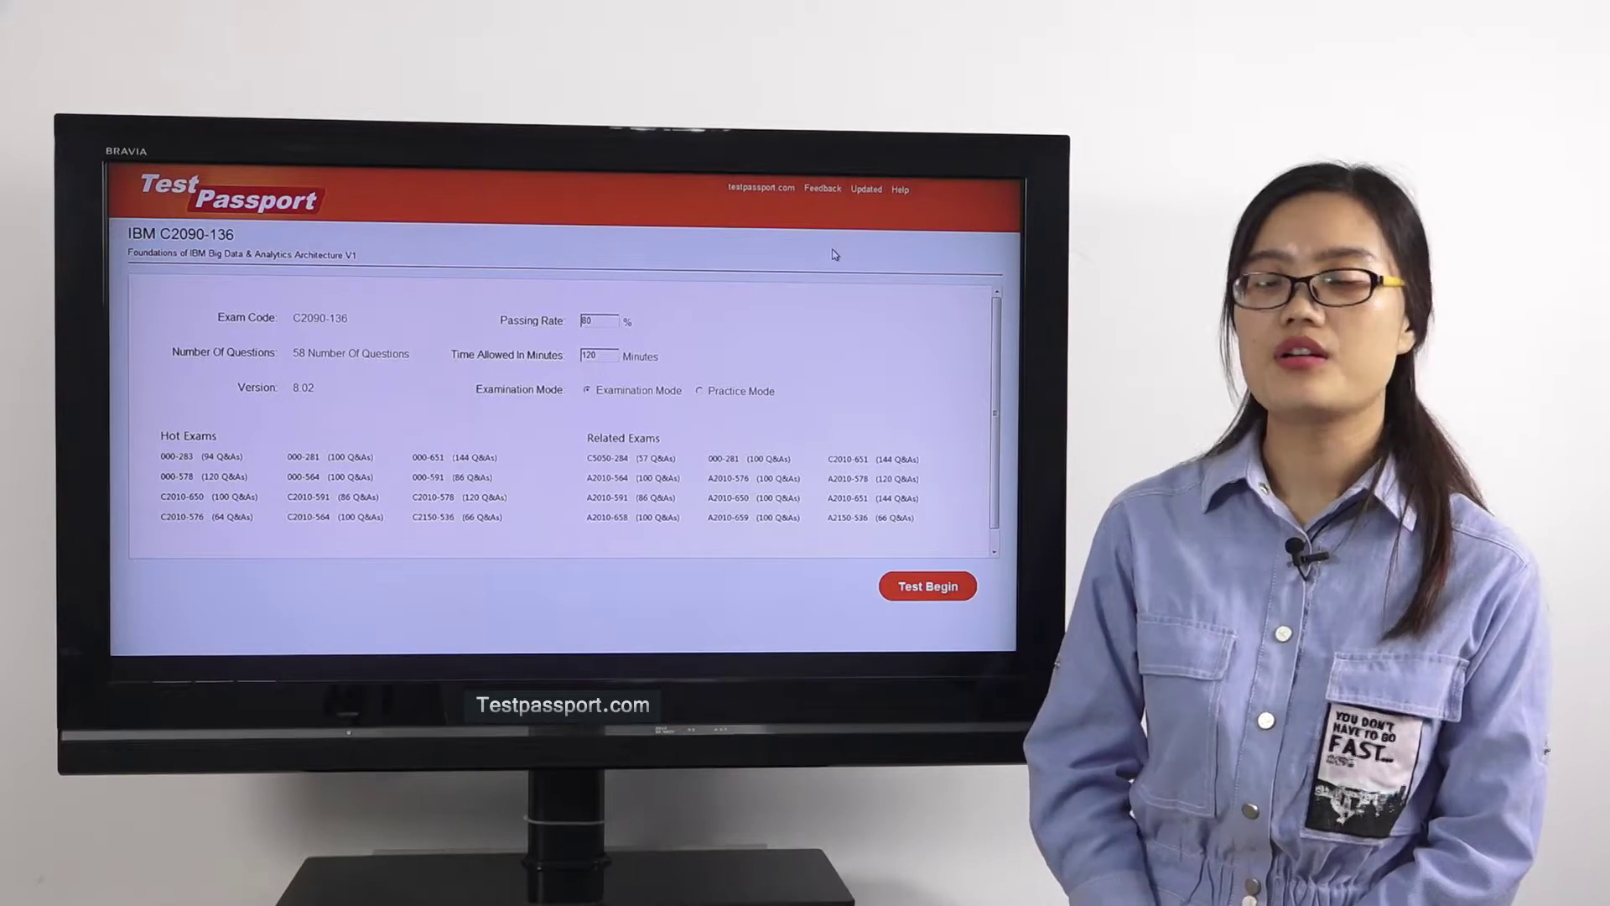
- Begin the C2090-136 practice test, show question 1's correct answer, tag it, and submit
left_click(700, 391)
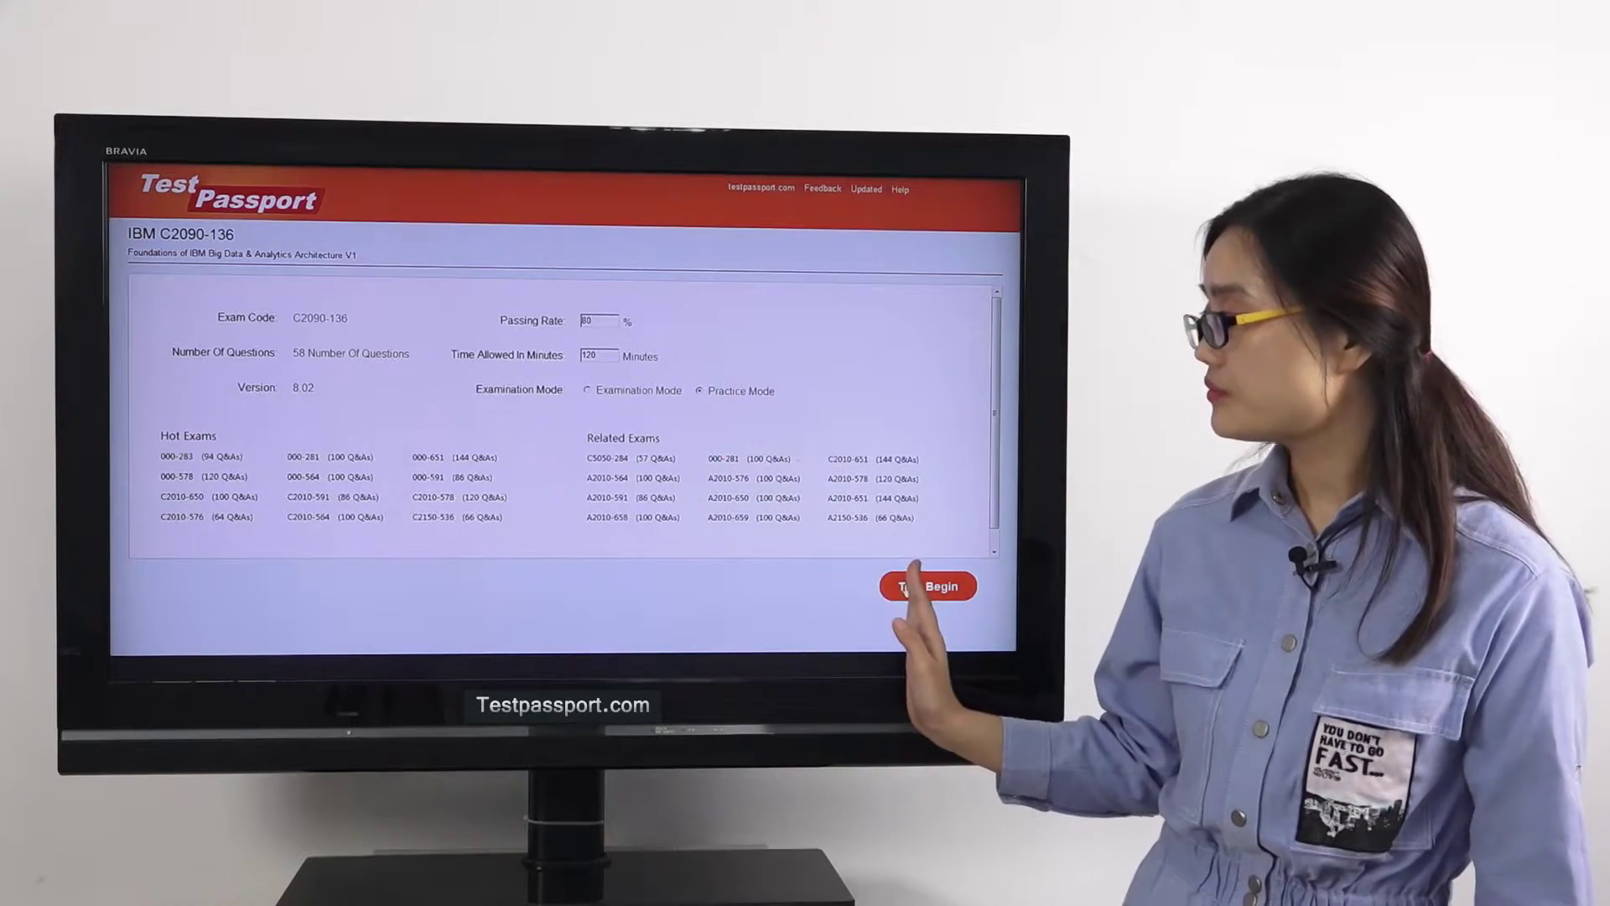
left_click(908, 586)
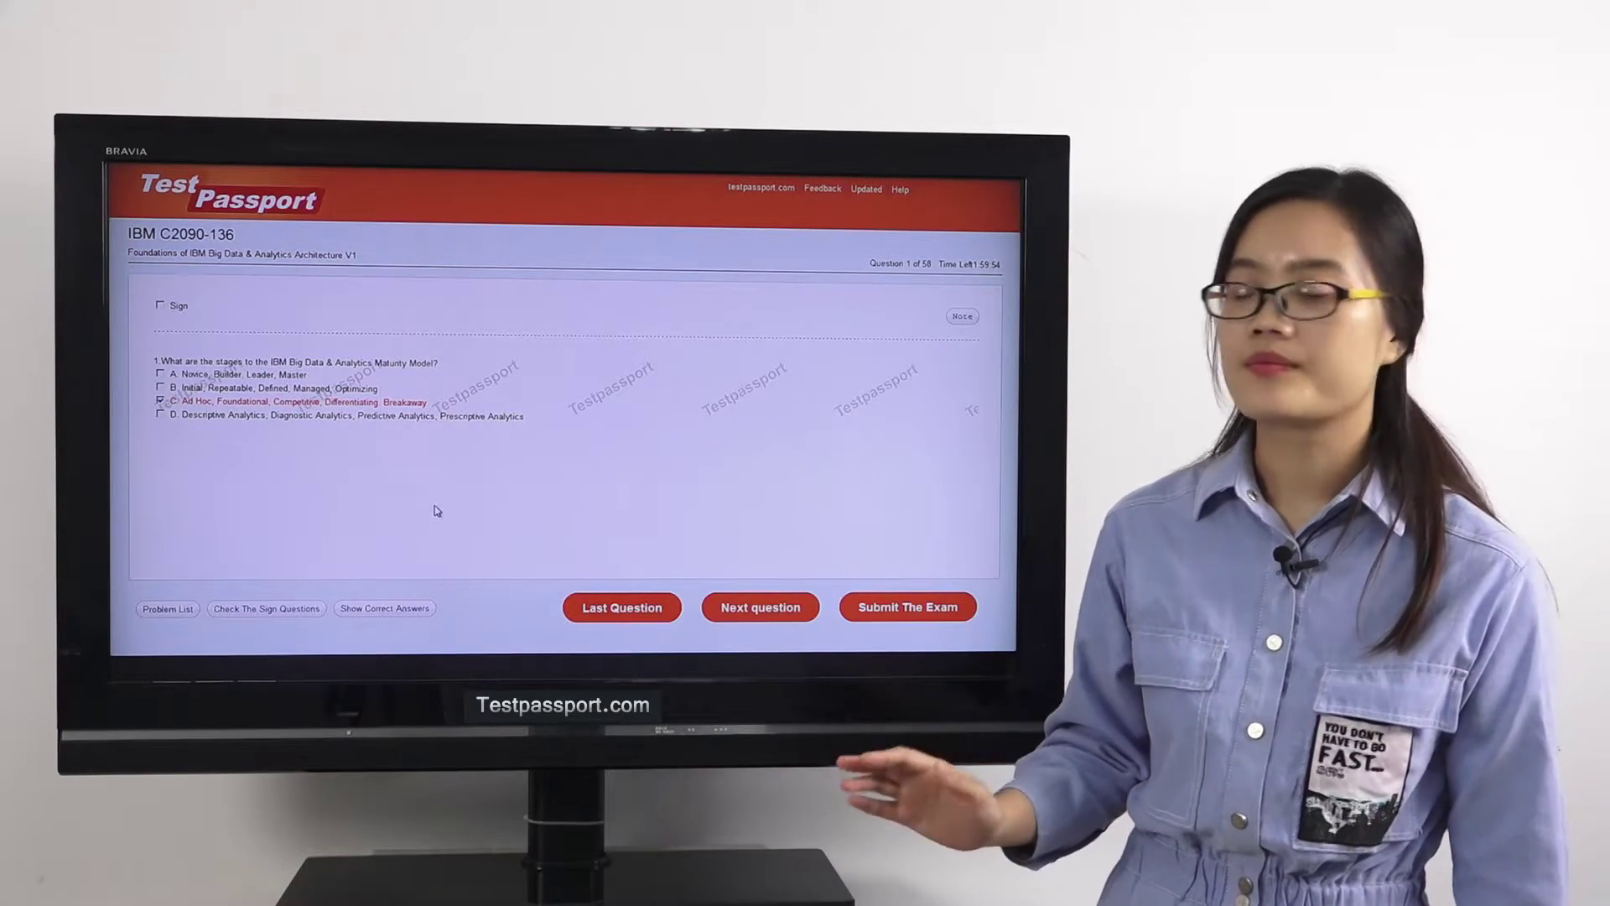
left_click(384, 607)
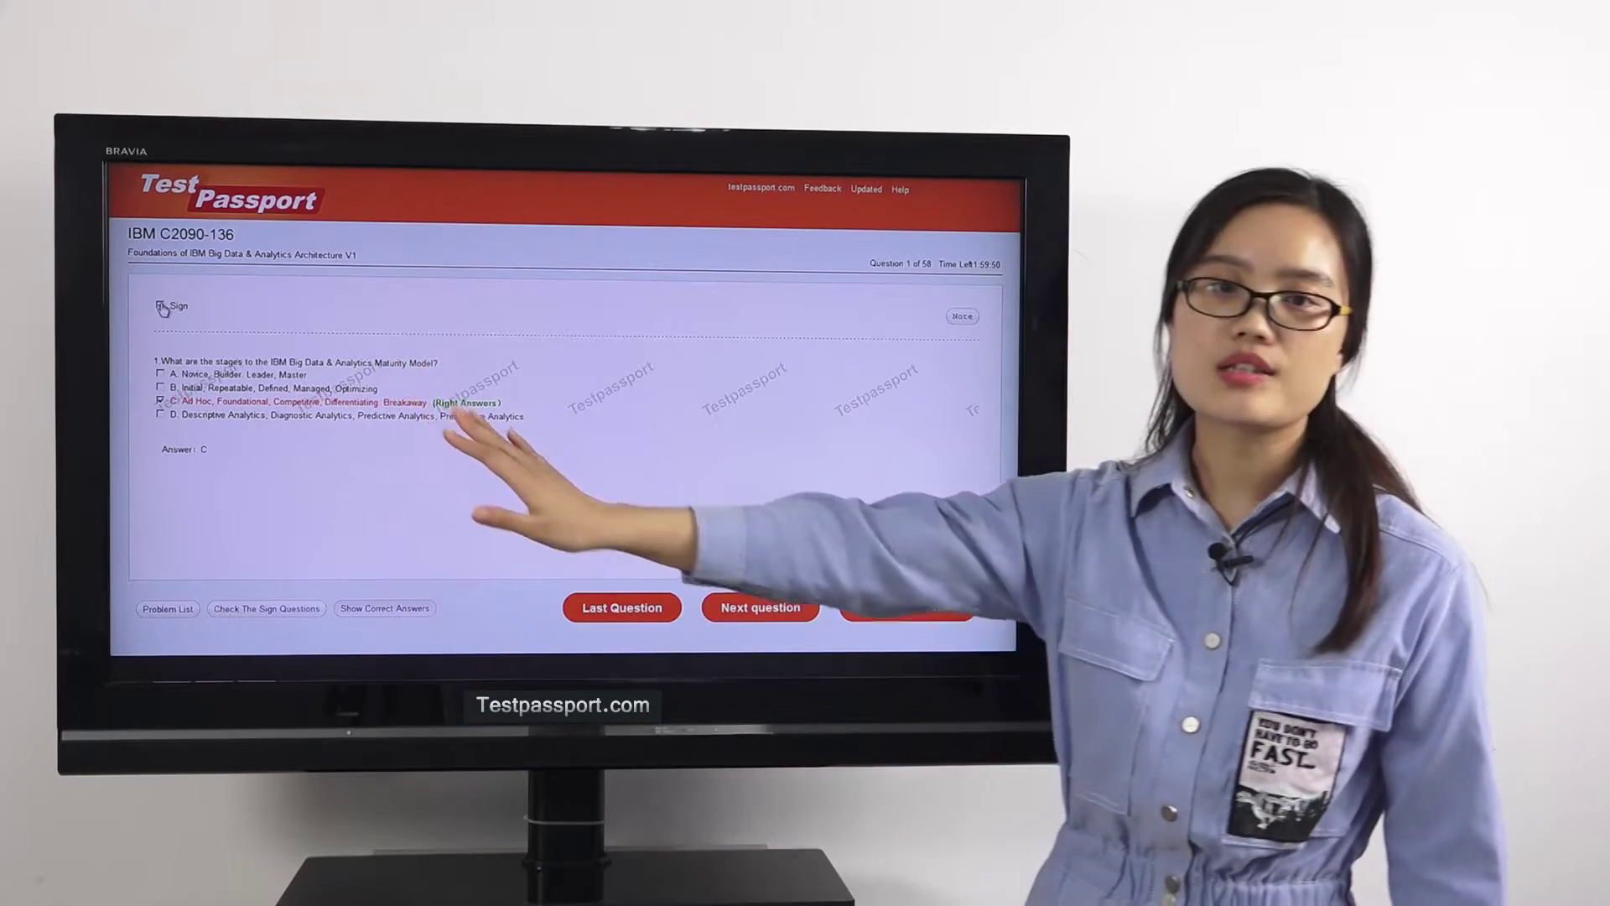
left_click(160, 306)
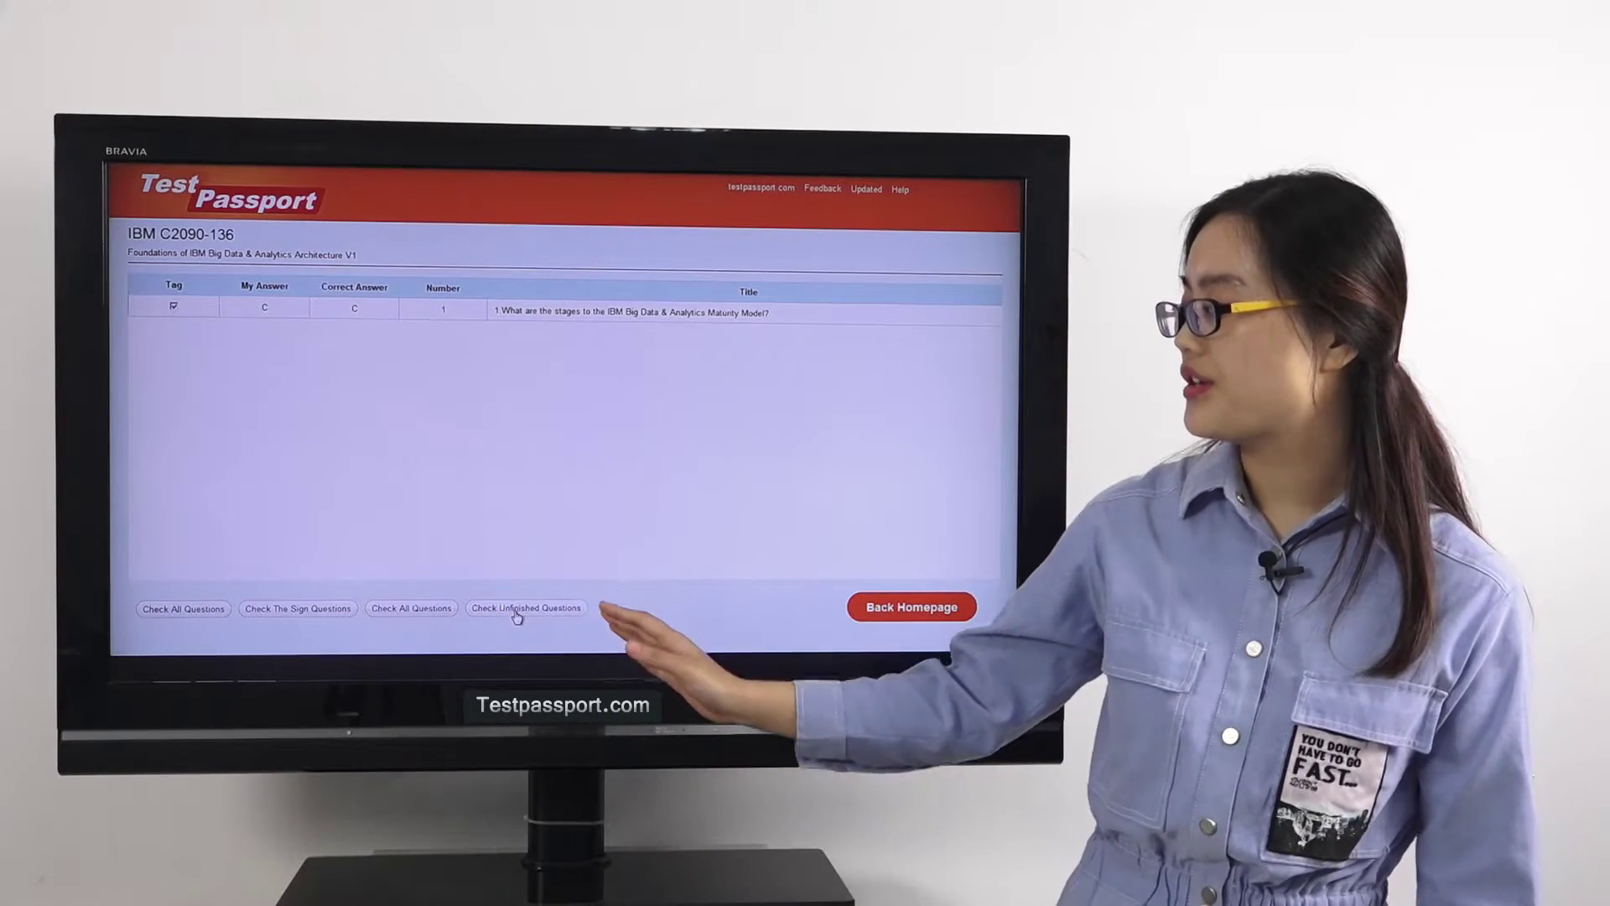
left_click(886, 613)
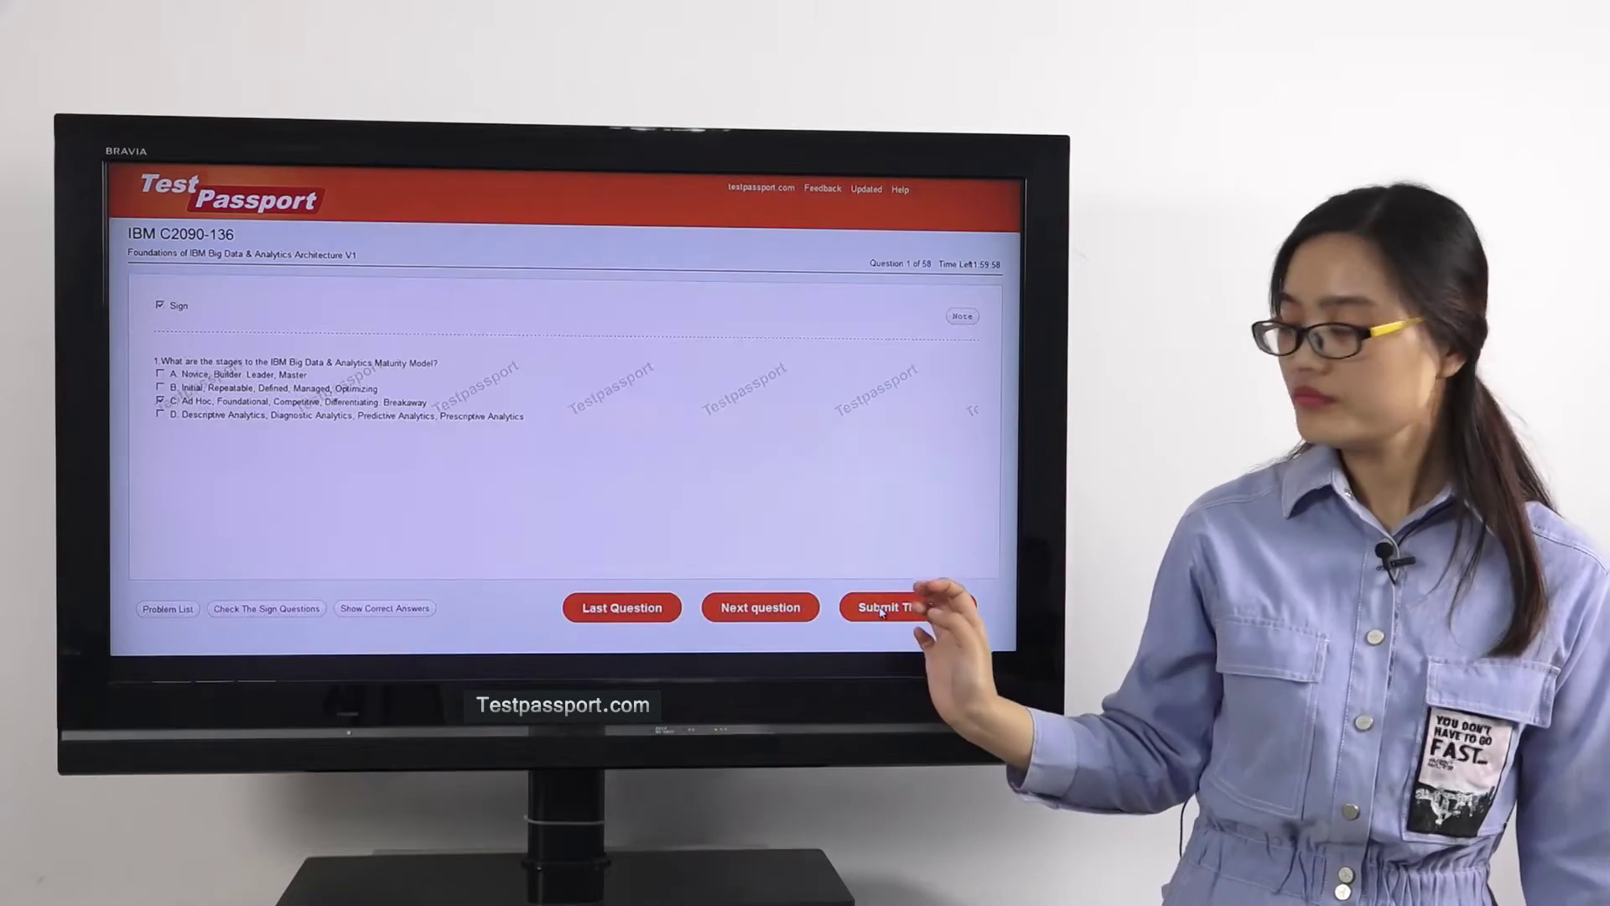
left_click(885, 610)
- Confirm the exam submission, then go from the results back to the C2090-136 homepage
left_click(579, 473)
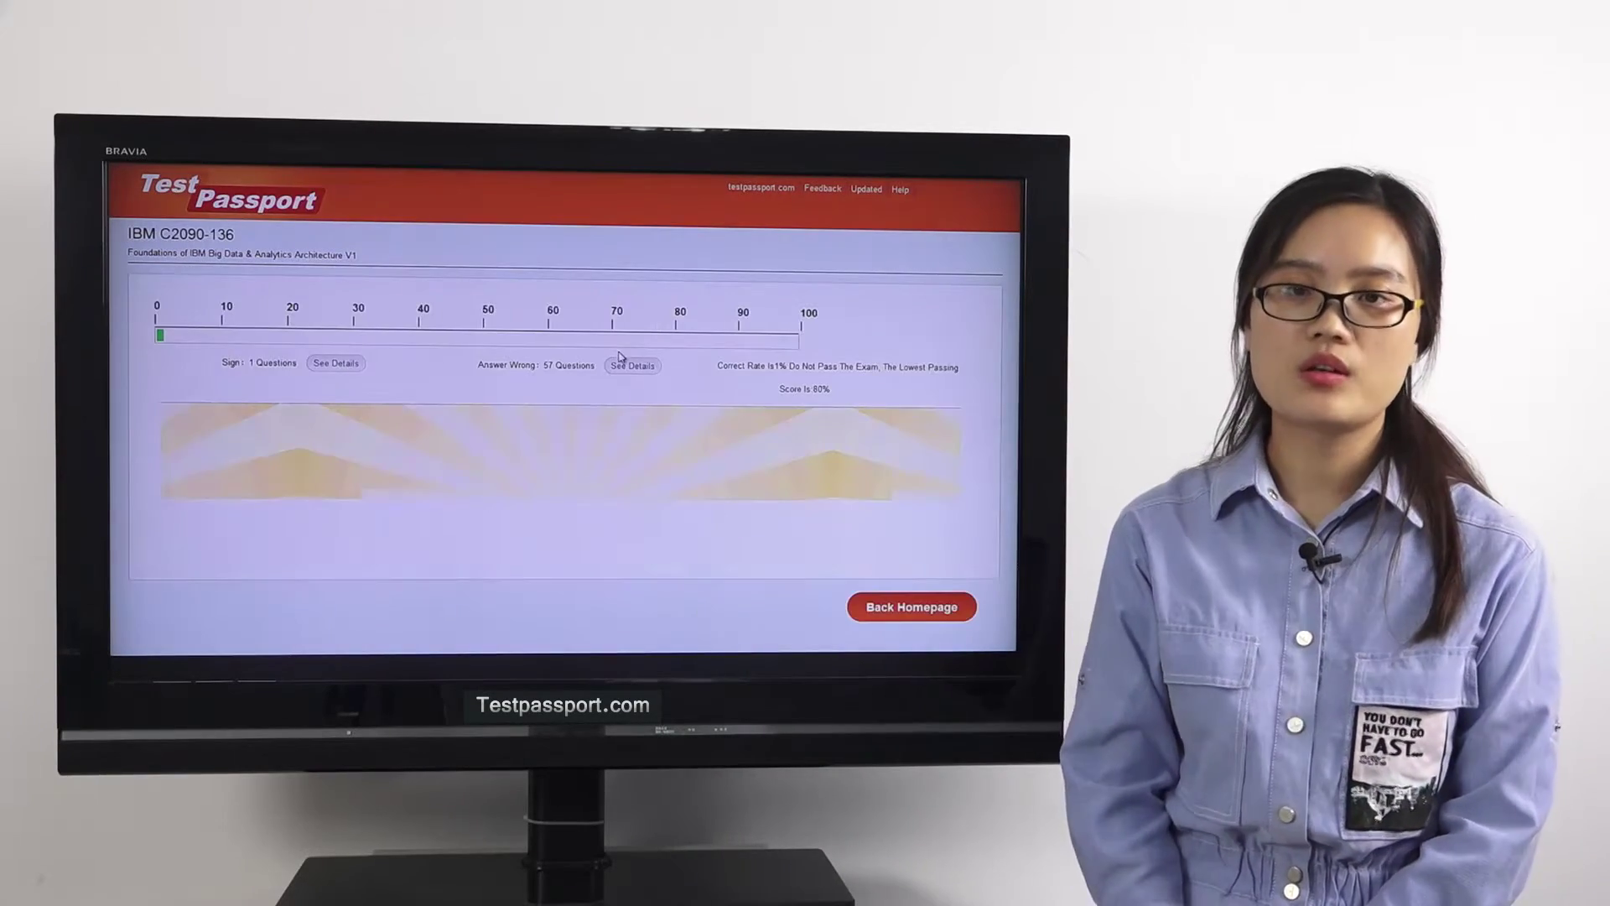
left_click(883, 605)
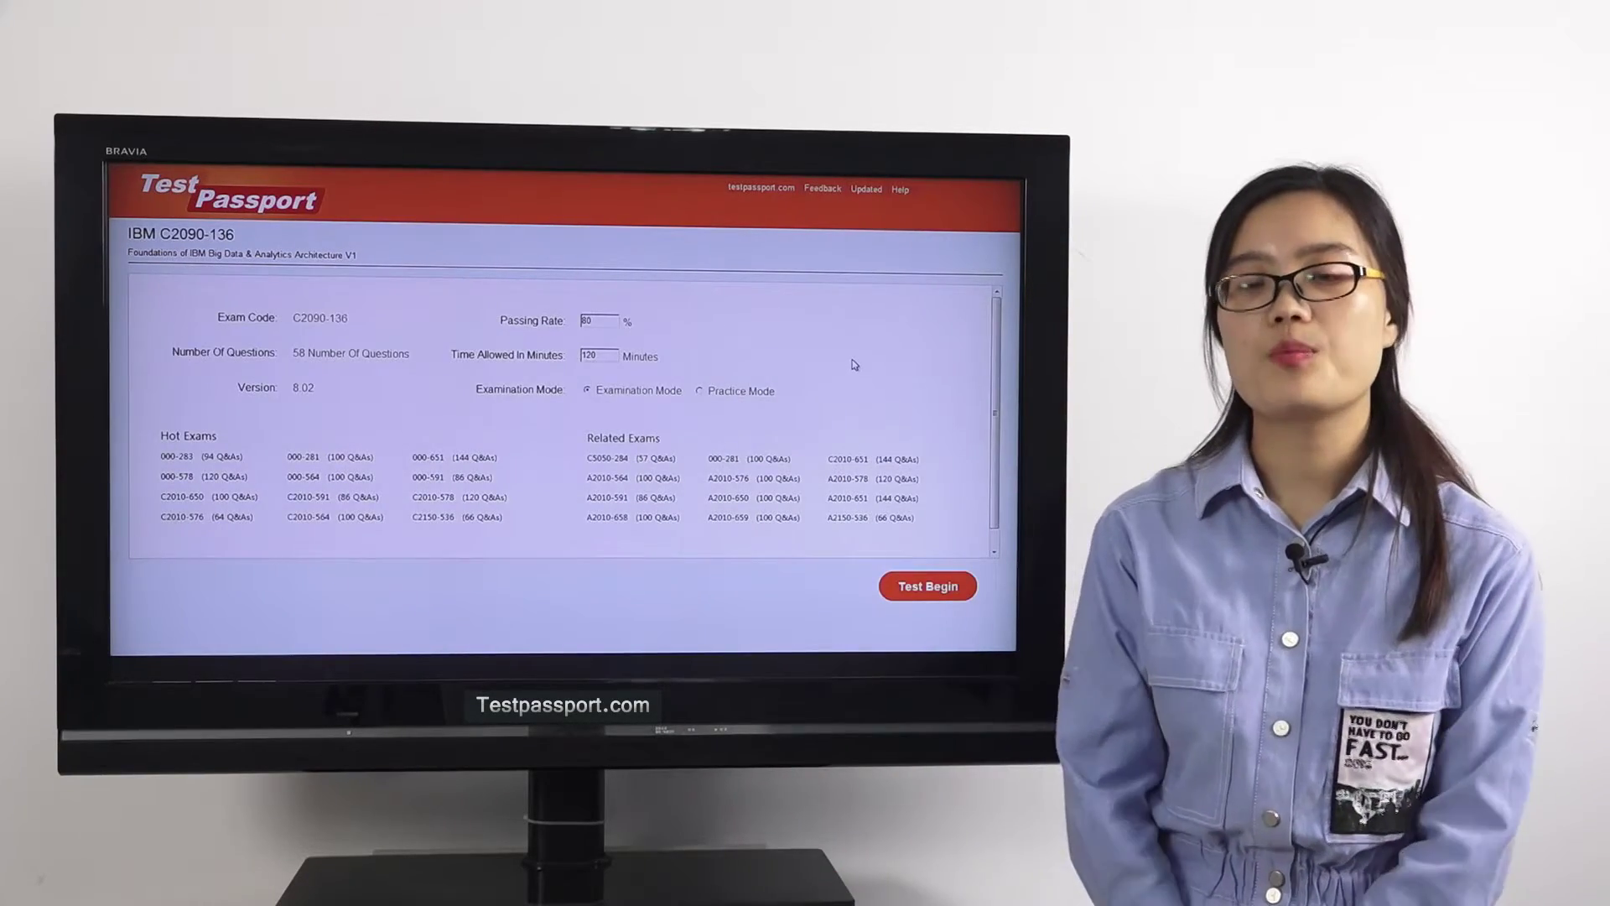